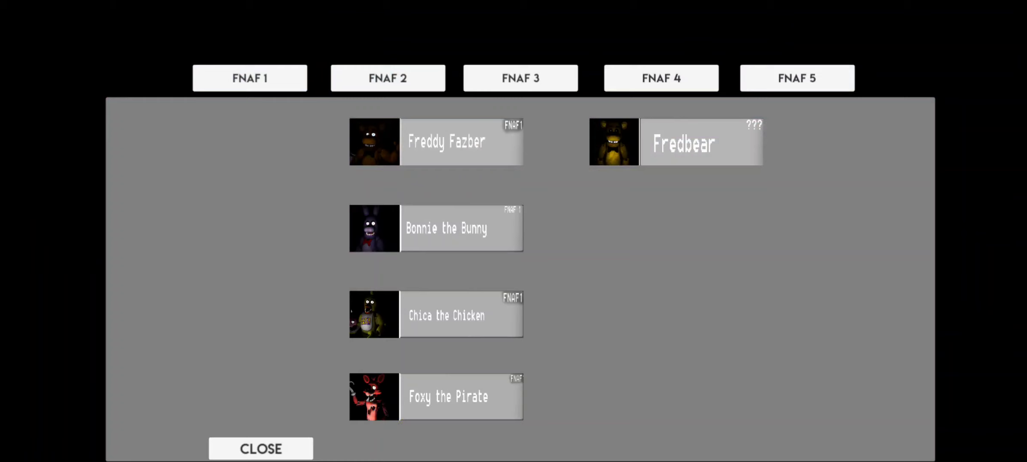
Show the FNAF 2 animatronics and start a first-person round.
{"action": "left_click", "coordinate": [388, 78]}
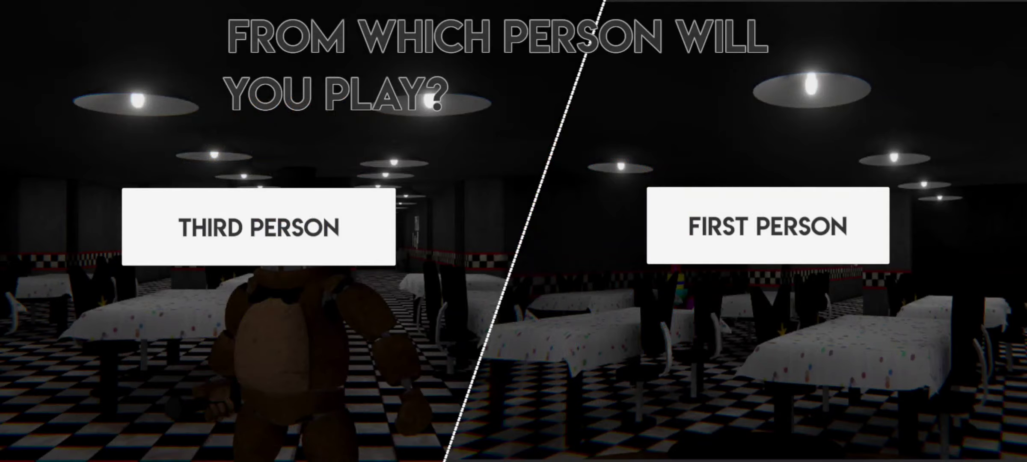
{"action": "left_click", "coordinate": [821, 226]}
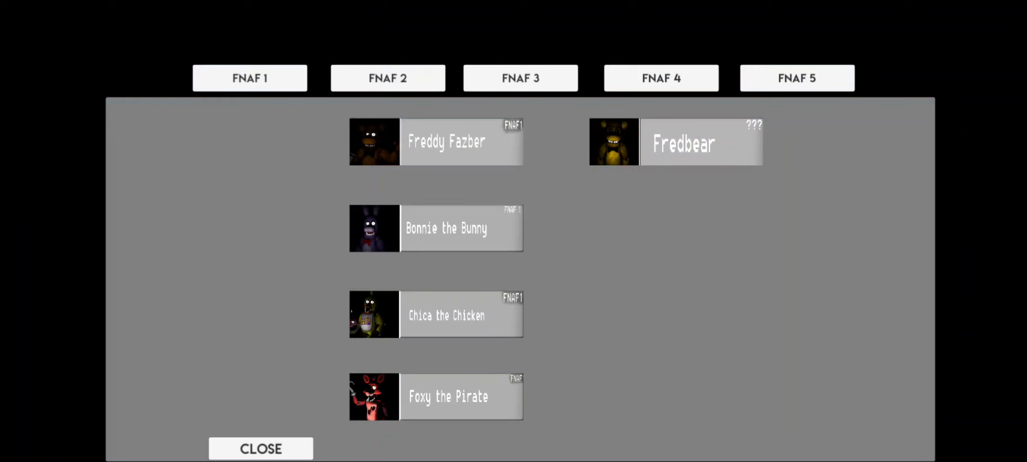
Pick an FNAF 2 animatronic, play in first person, and walk toward the stage.
{"action": "left_click", "coordinate": [387, 78]}
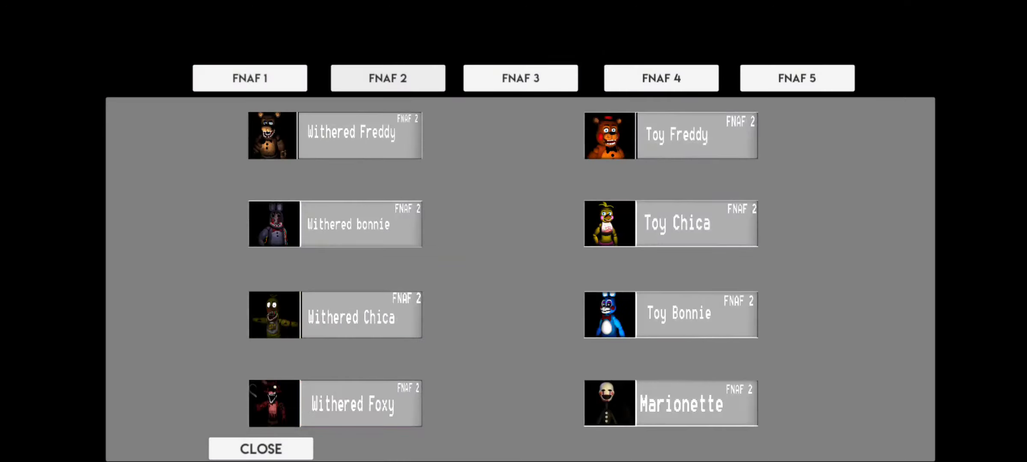
{"action": "left_click", "coordinate": [669, 313]}
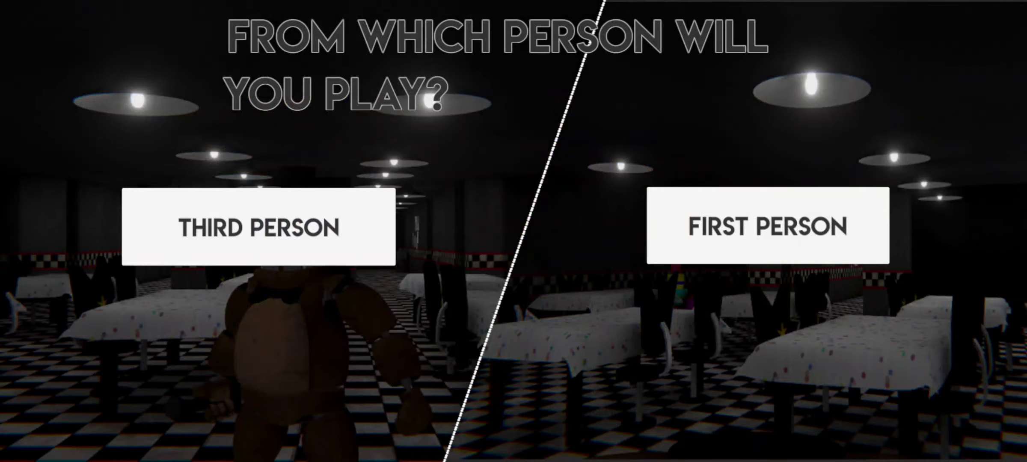
{"action": "left_click", "coordinate": [767, 224]}
{"action": "key", "text": "w"}
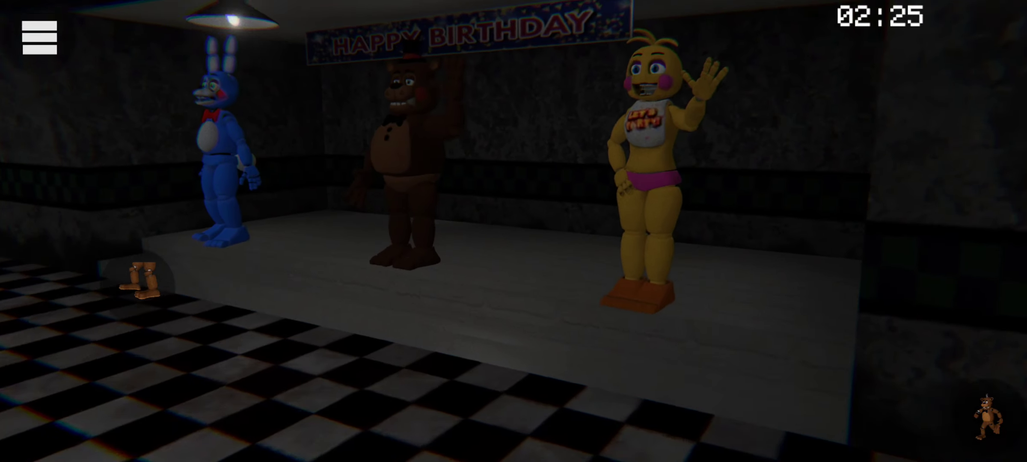
Turn from the stage toward the tables and walk down the corridor.
{"action": "left_click_drag", "start_coordinate": [514, 241], "coordinate": [241, 241]}
{"action": "key", "text": "w"}
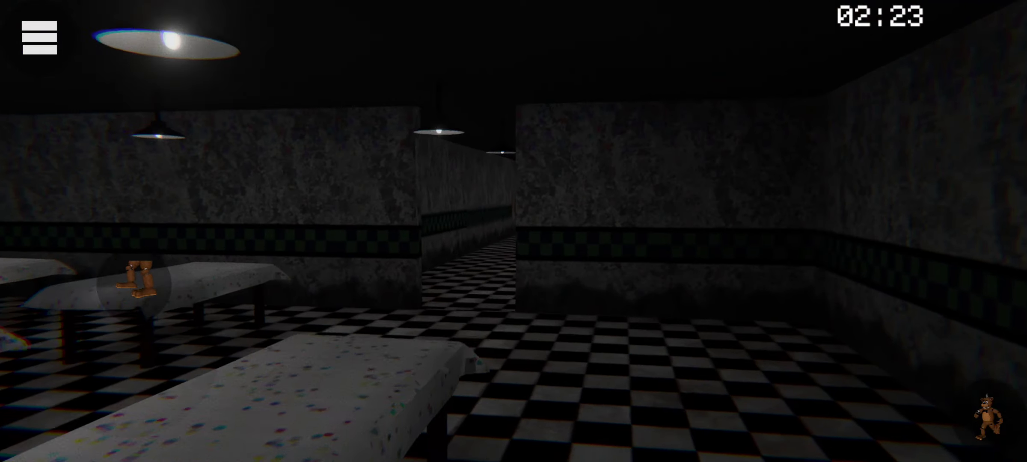
{"action": "key", "text": "w"}
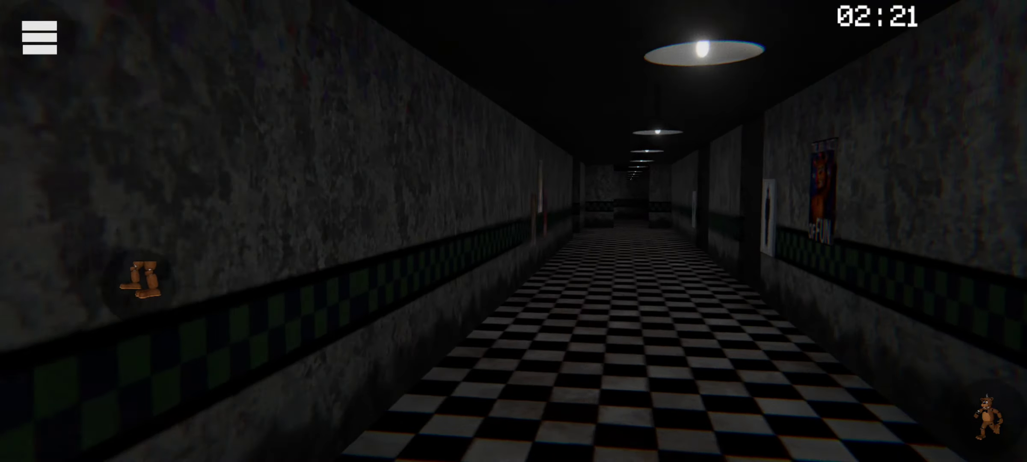
{"action": "key", "text": "w"}
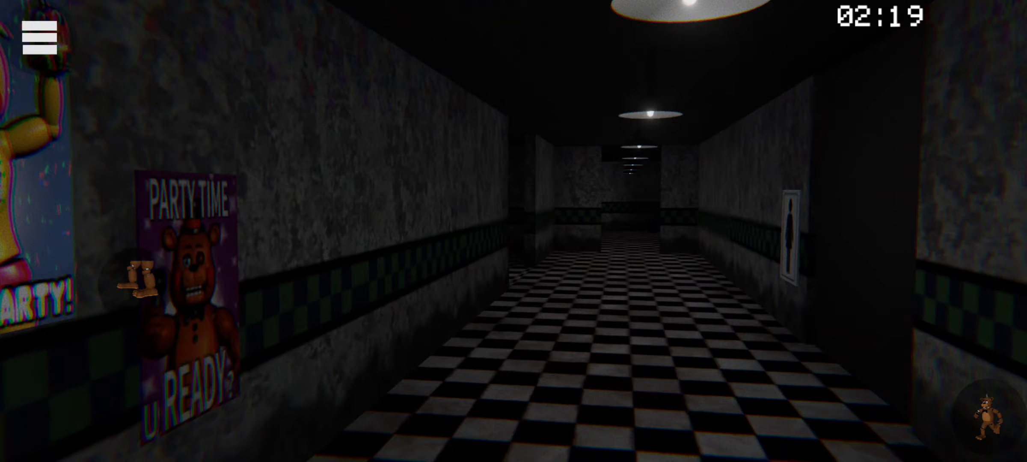
Look over the wall posters, including the Chica poster, then walk toward the restroom door.
{"action": "left_click_drag", "start_coordinate": [513, 240], "coordinate": [722, 241]}
{"action": "key", "text": "w"}
{"action": "left_click_drag", "start_coordinate": [514, 242], "coordinate": [321, 201]}
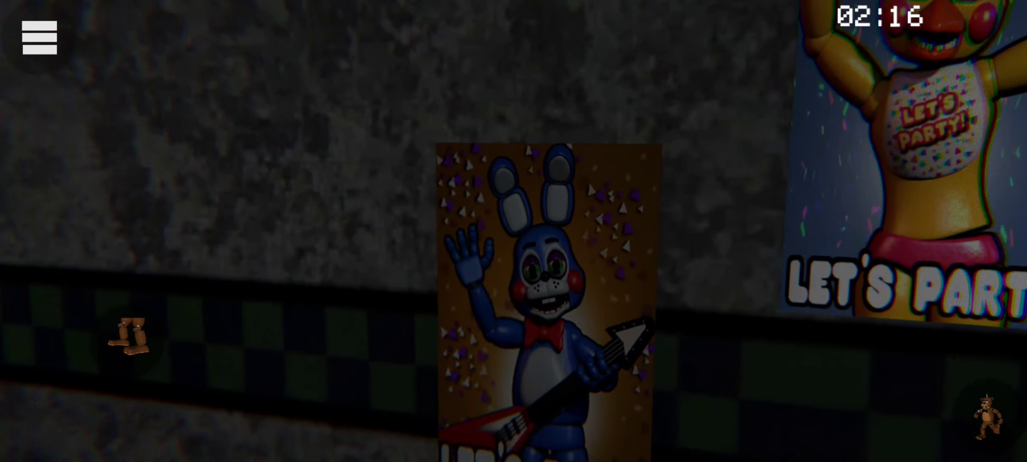
{"action": "mouse_move", "coordinate": [514, 241]}
{"action": "left_mouse_down"}
{"action": "mouse_move", "coordinate": [723, 241]}
{"action": "mouse_move", "coordinate": [305, 241]}
{"action": "left_mouse_up"}
{"action": "left_click_drag", "start_coordinate": [642, 241], "coordinate": [361, 242]}
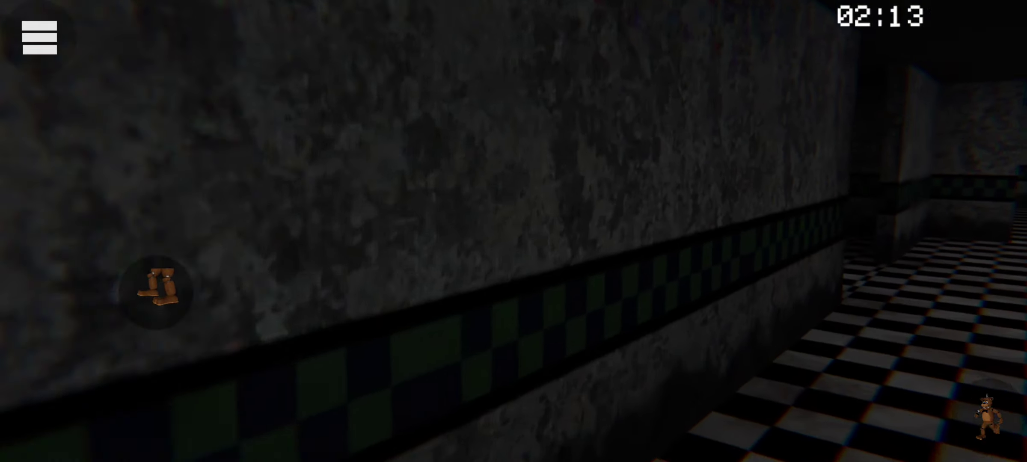
{"action": "left_click_drag", "start_coordinate": [642, 241], "coordinate": [361, 241]}
{"action": "key", "text": "w"}
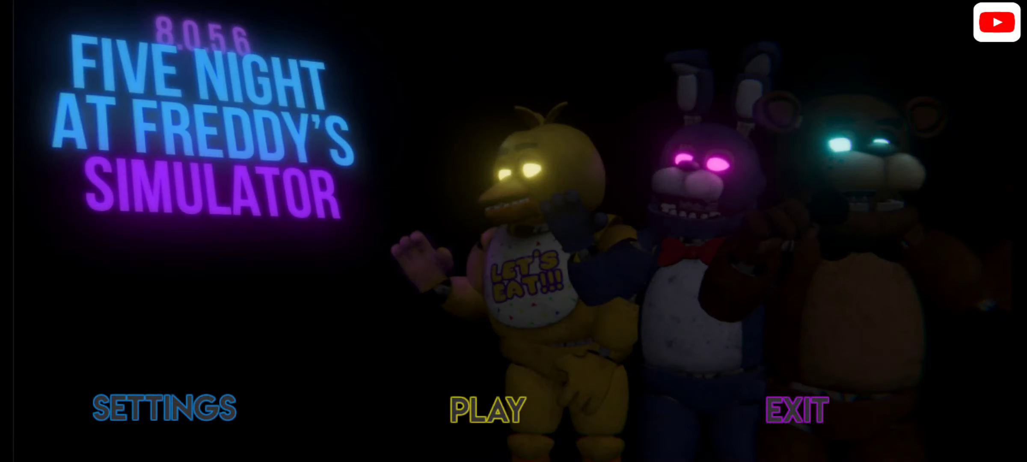
Open character selection from PLAY and show the FNAF 2 roster.
{"action": "left_click", "coordinate": [488, 409]}
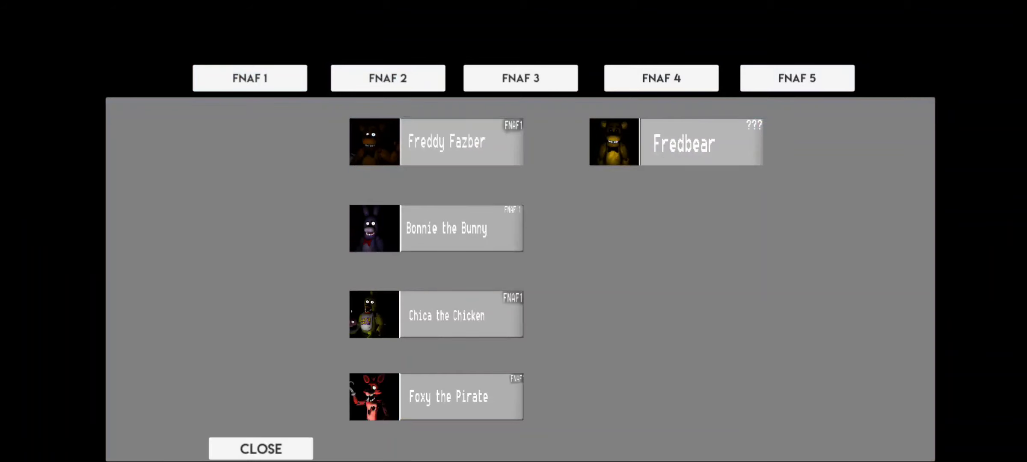
{"action": "left_click", "coordinate": [388, 79]}
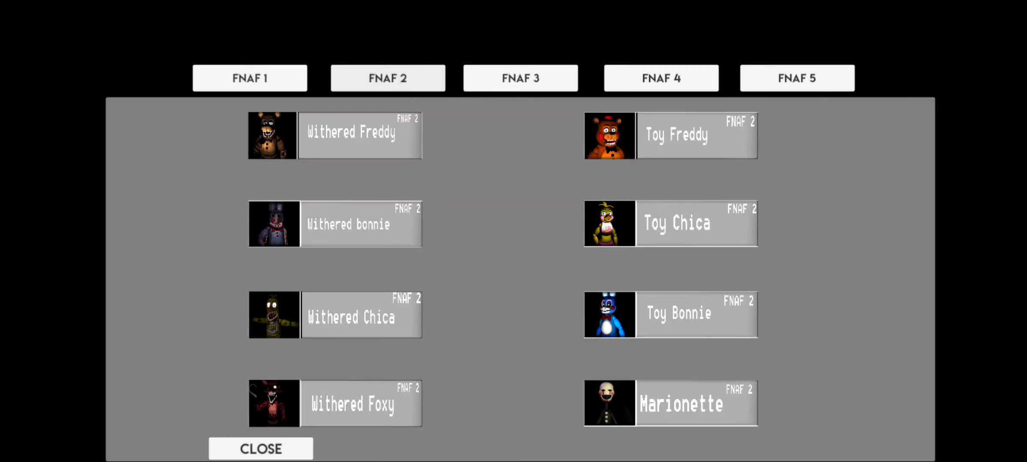
Choose an FNAF 2 animatronic and play the round in first person.
{"action": "left_click", "coordinate": [335, 135]}
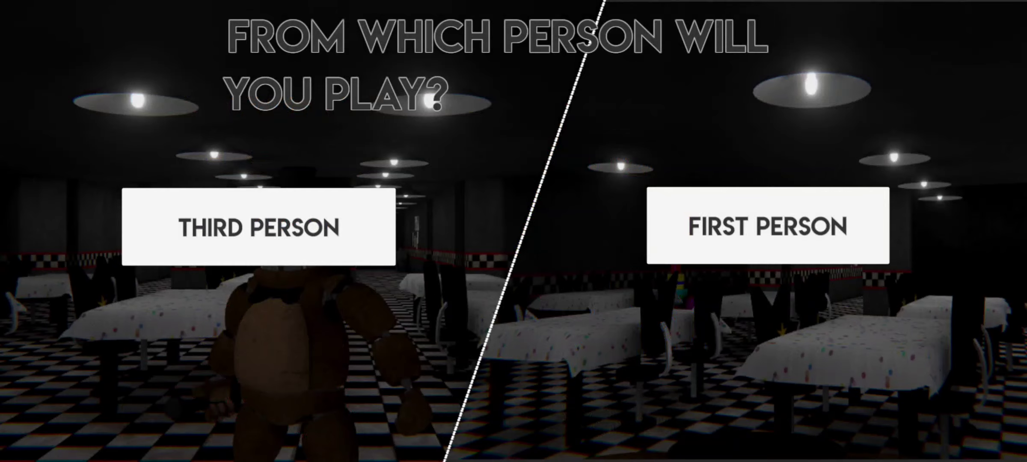
{"action": "left_click", "coordinate": [767, 226]}
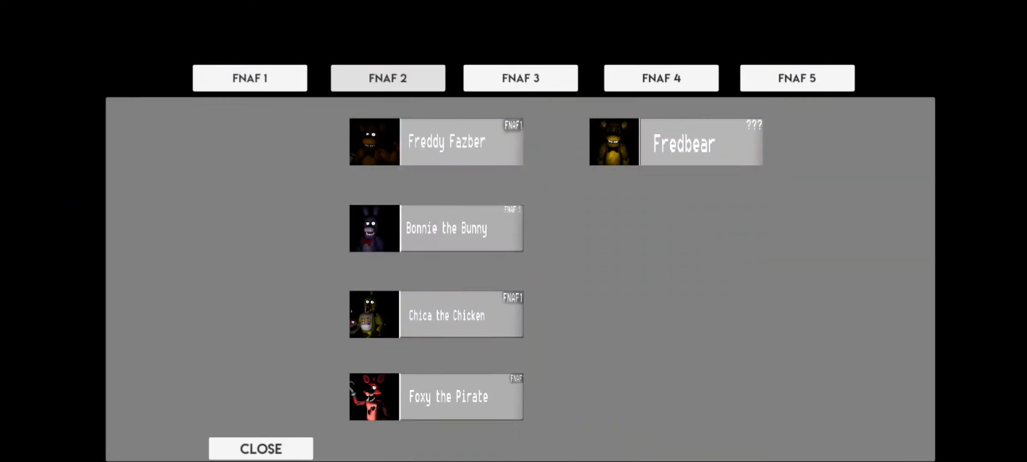
Show the FNAF 2 animatronics in the character menu.
{"action": "left_click", "coordinate": [387, 78]}
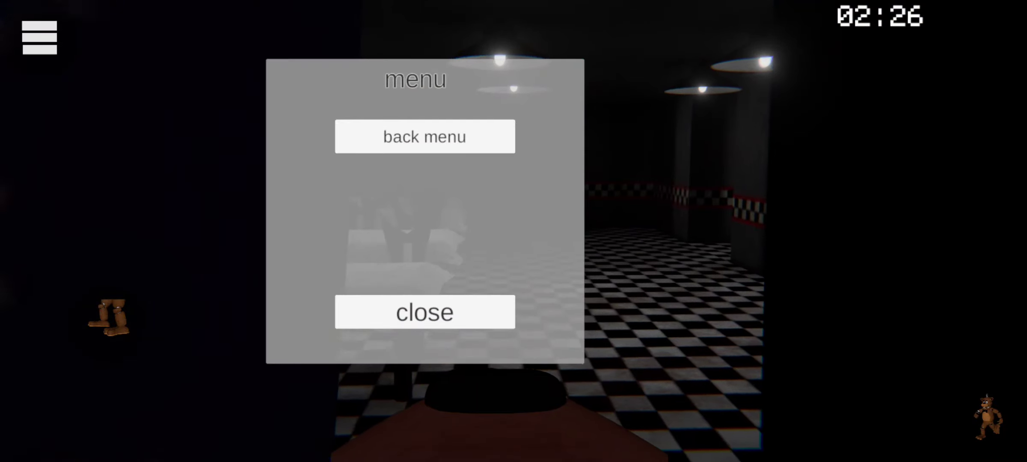
Quit to the title, then start a first-person round as an FNAF 2 animatronic.
{"action": "left_click", "coordinate": [425, 137]}
{"action": "left_click", "coordinate": [487, 409]}
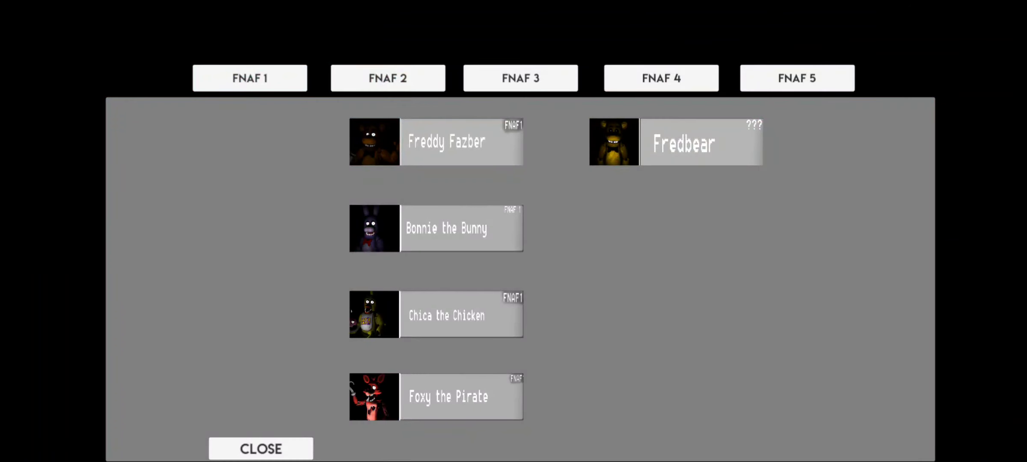
{"action": "left_click", "coordinate": [388, 78]}
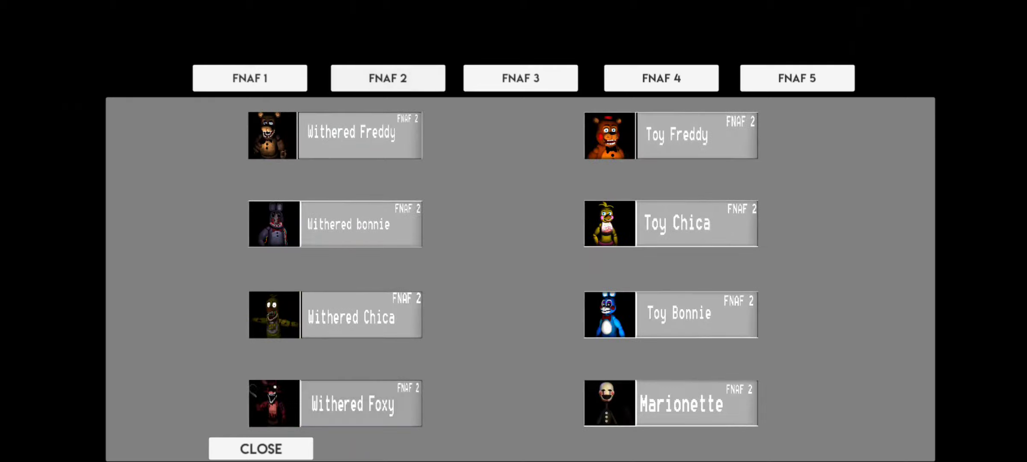
{"action": "left_click", "coordinate": [672, 136]}
{"action": "left_click", "coordinate": [768, 223]}
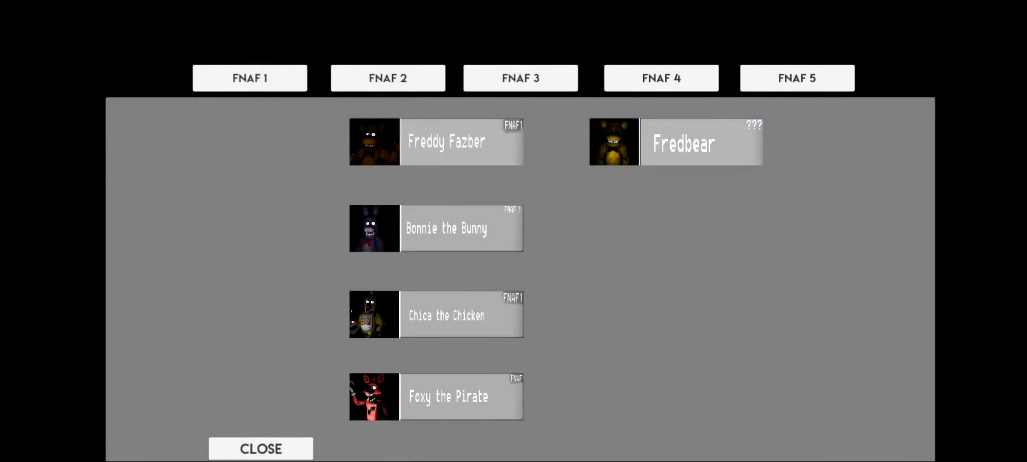
Show the FNAF 2 animatronics in the character menu.
{"action": "left_click", "coordinate": [388, 79]}
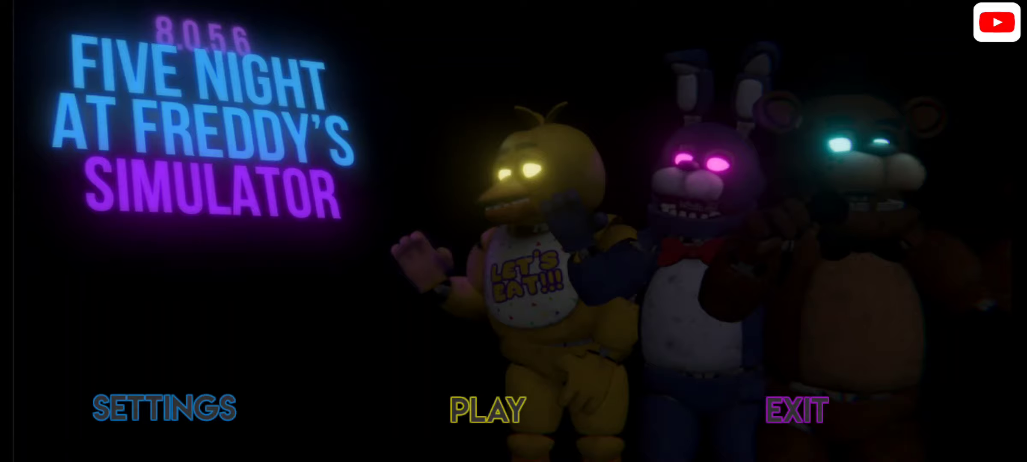
Open character selection from the title screen and show the FNAF 2 roster.
{"action": "left_click", "coordinate": [488, 410]}
{"action": "left_click", "coordinate": [387, 78]}
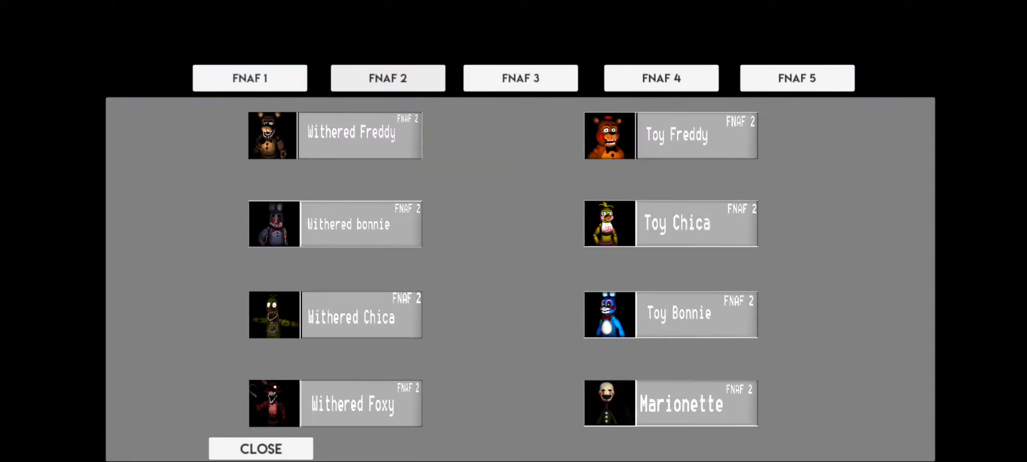